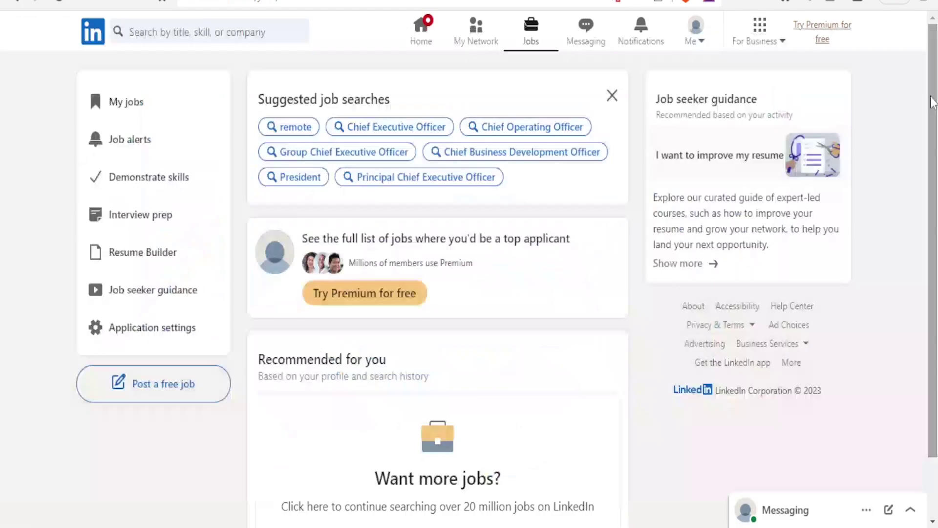
- Scroll through the Jobs page and bring up the For Business products panel
drag(933, 141, 933, 201)
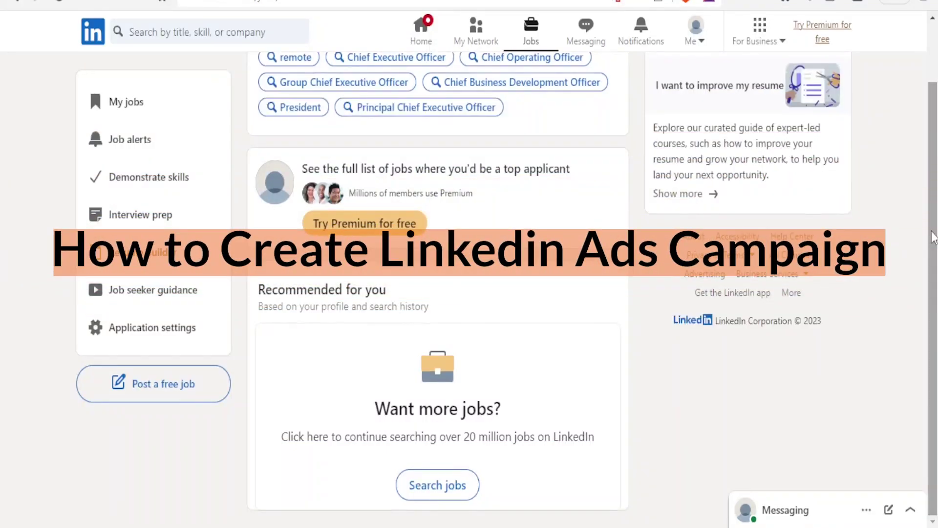
drag(931, 237, 931, 108)
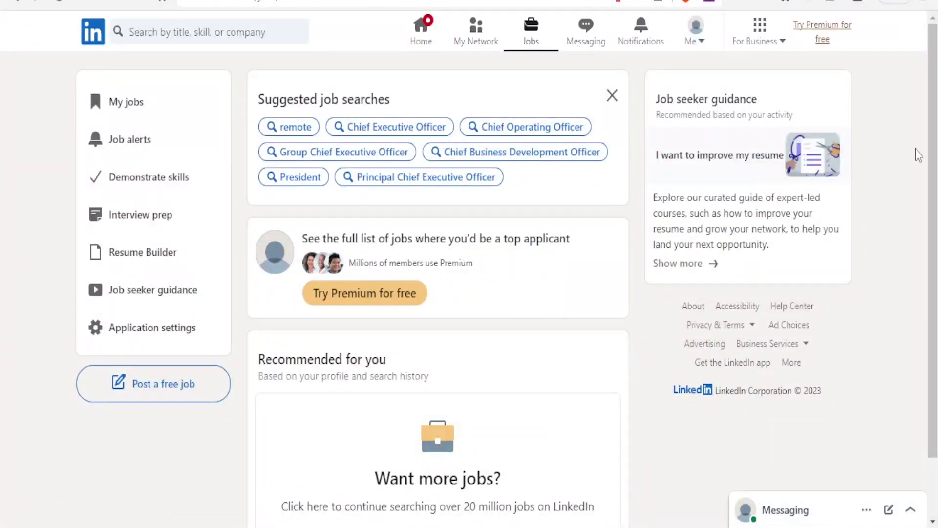
scroll(933, 153, down, 1)
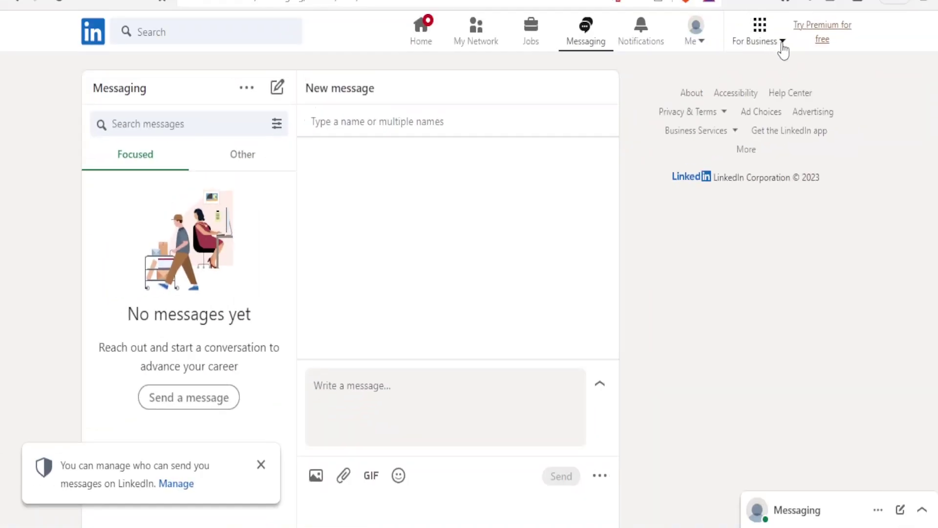
click(782, 44)
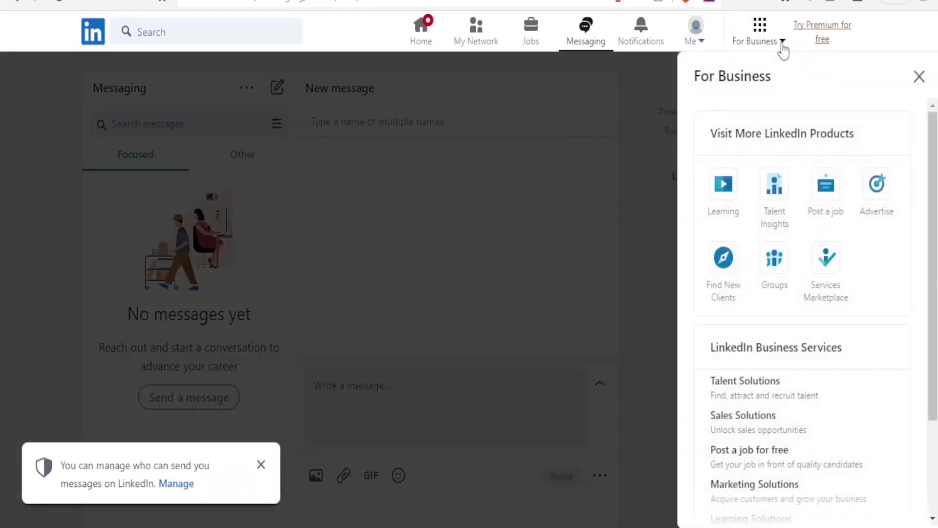
- Choose Advertise in the For Business panel to reach the ad account setup page
click(874, 195)
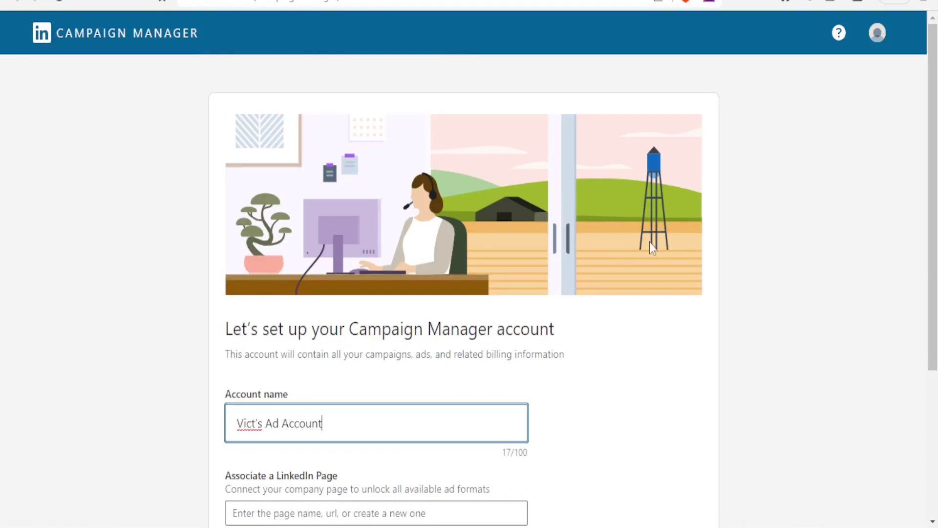
- Rename the account to Victorious Ad Account, check the LinkedIn Page field, and agree to create it
drag(933, 155, 928, 268)
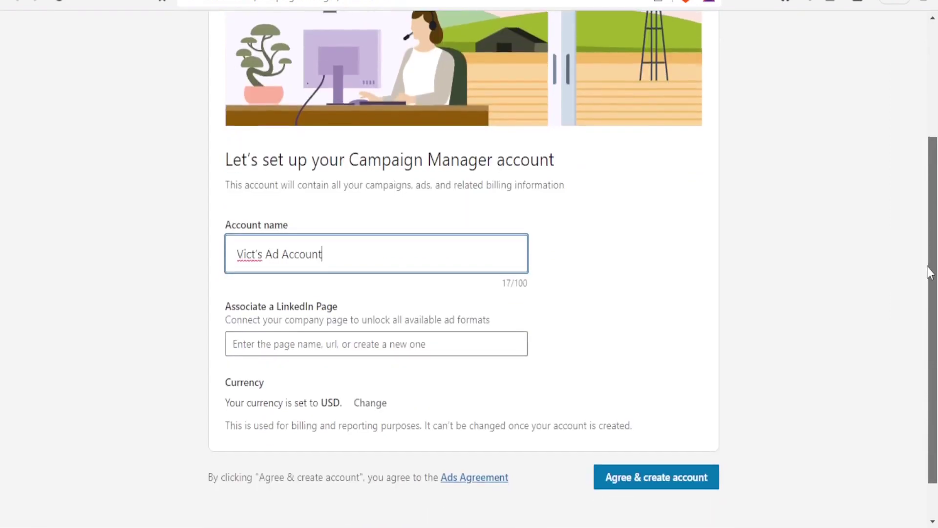
click(255, 258)
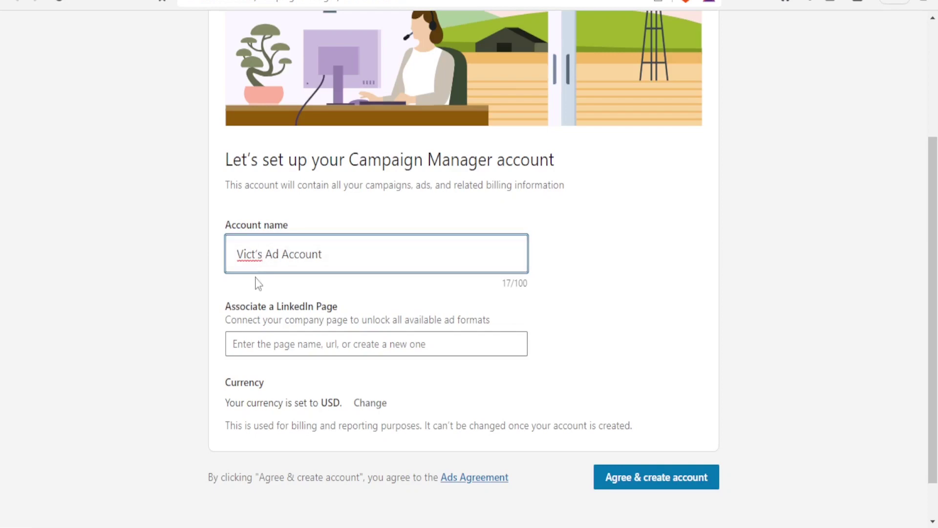
key(BackSpace)
text(oriou)
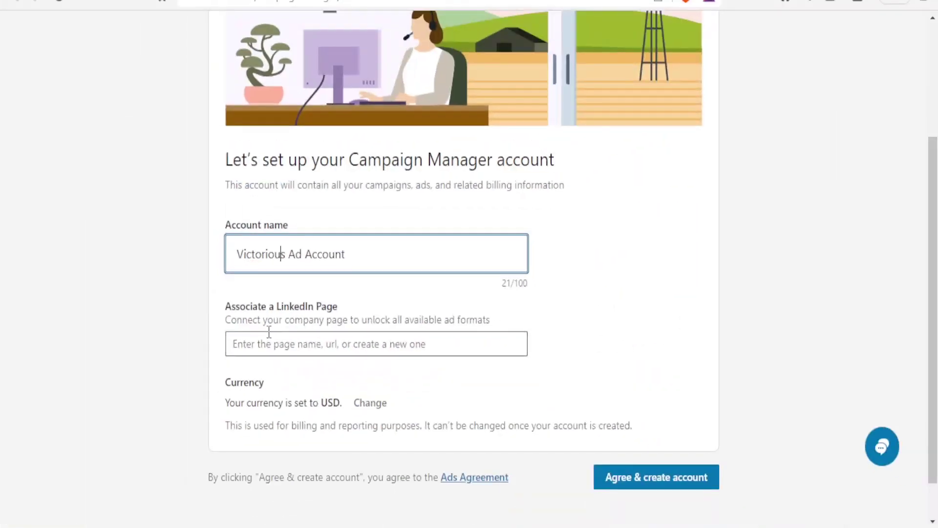
click(269, 337)
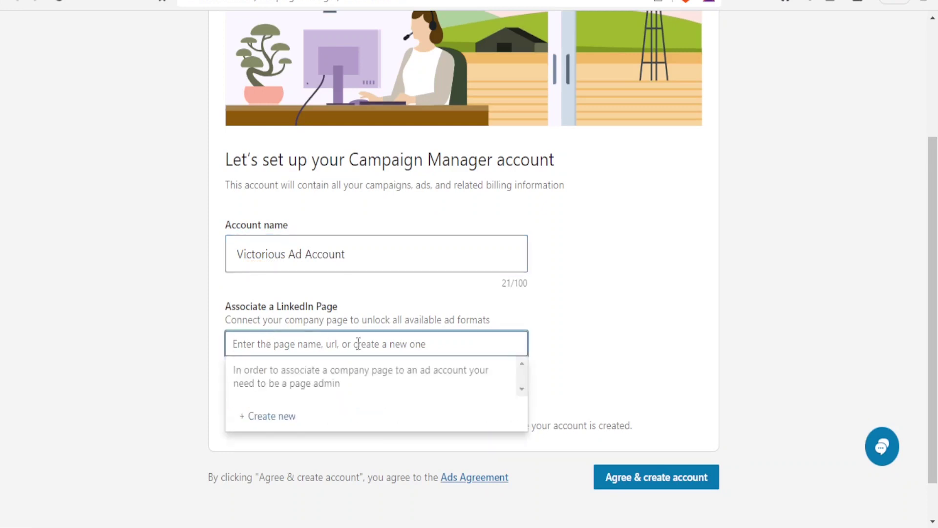
scroll(368, 402, down, 1)
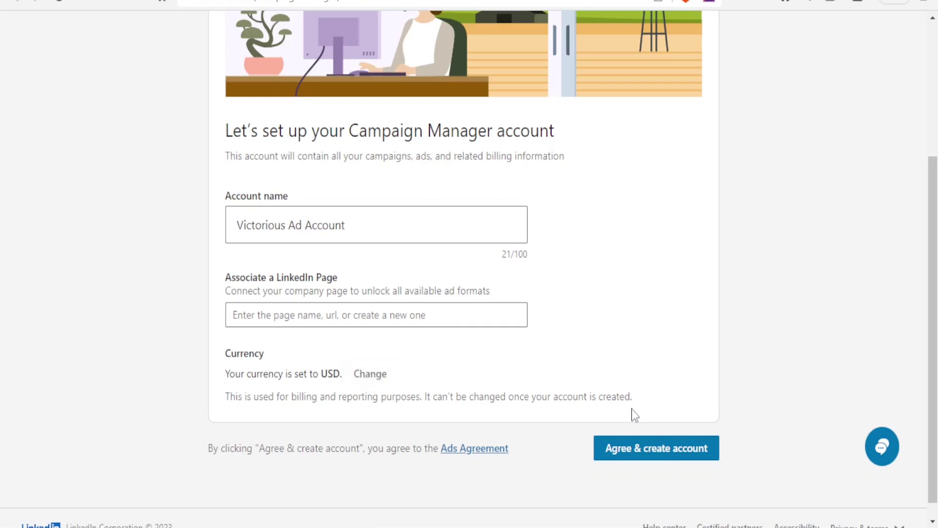
click(648, 460)
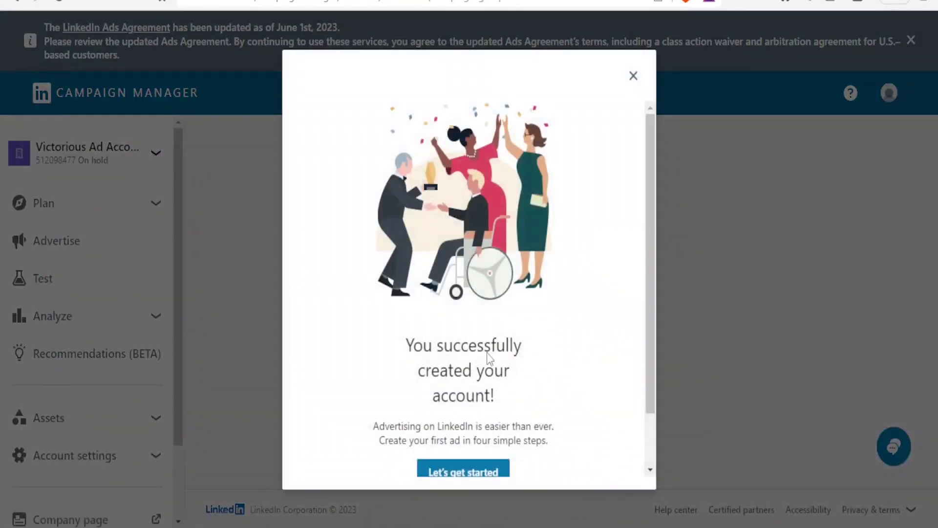
- Start a new campaign from the success dialog, then try the Advanced toggle and back out
scroll(647, 318, down, 1)
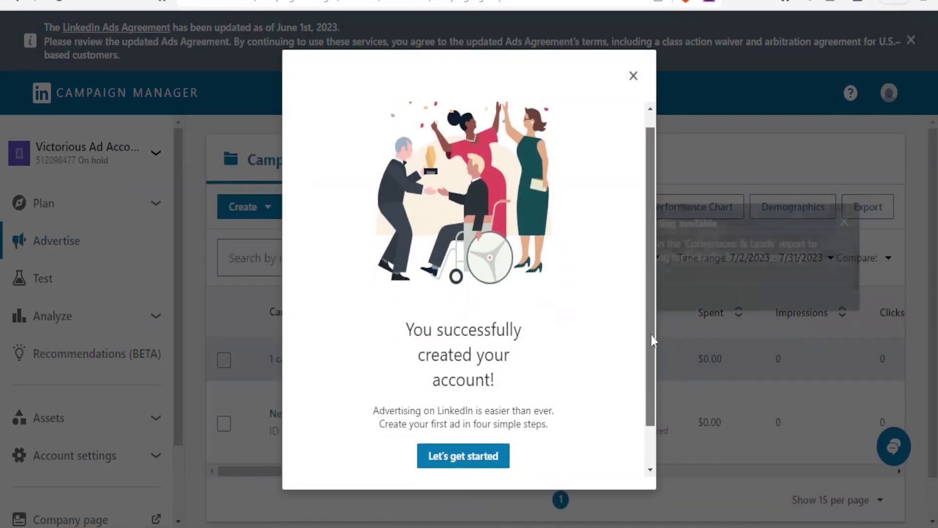
scroll(650, 334, down, 2)
click(490, 423)
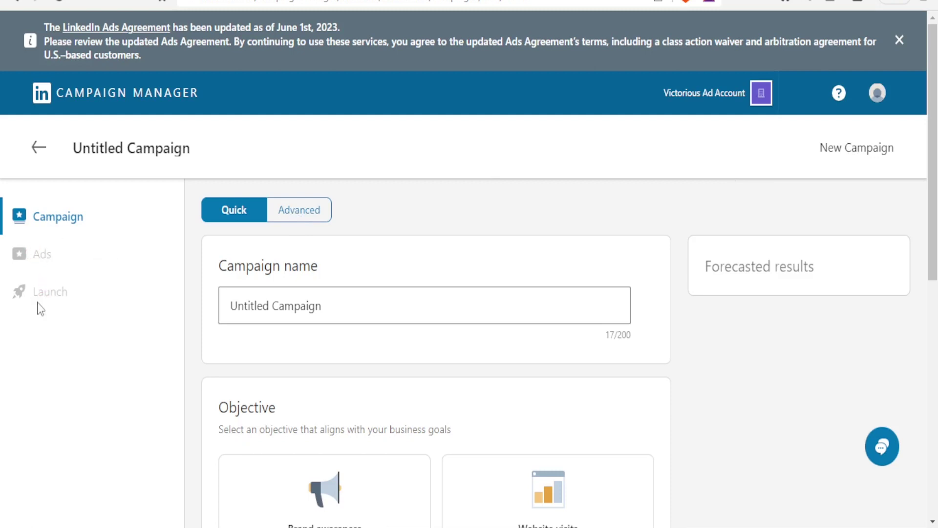
click(285, 208)
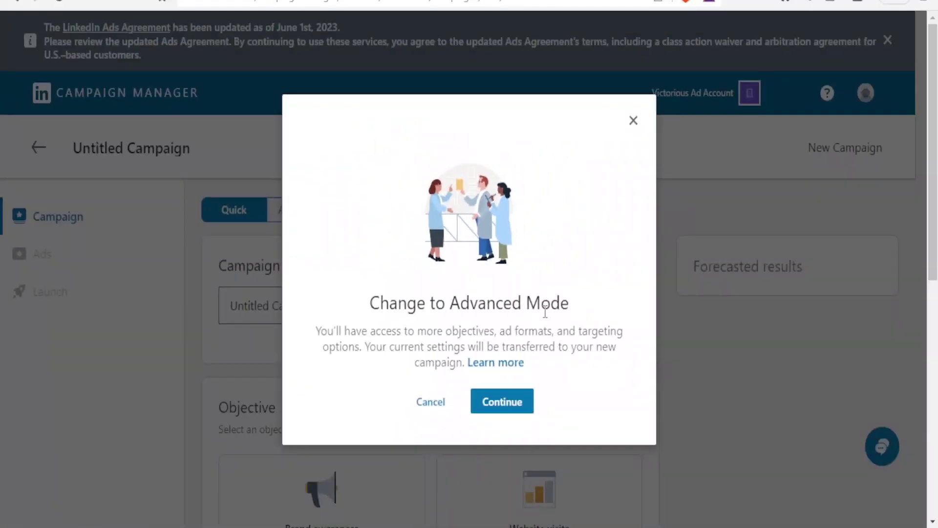
click(428, 408)
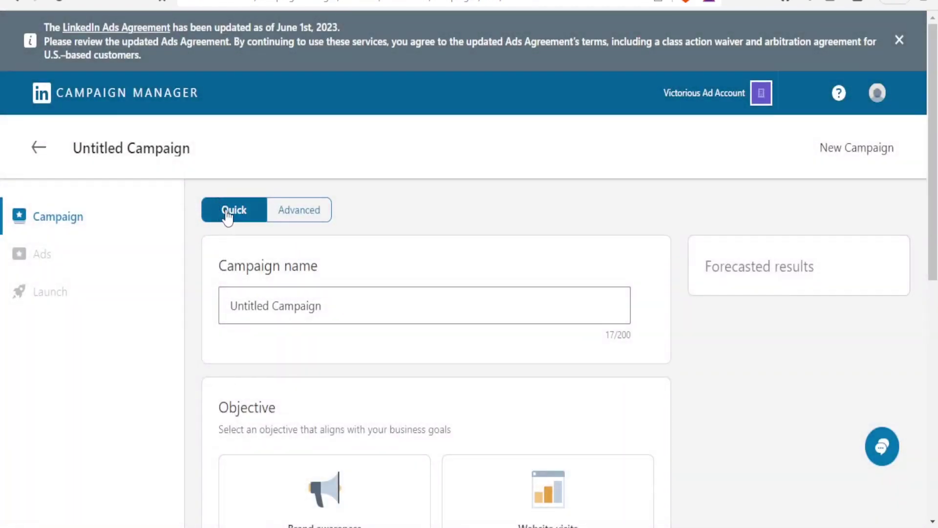
- Replace the default campaign name with 'Victorious Bookshop'
click(284, 307)
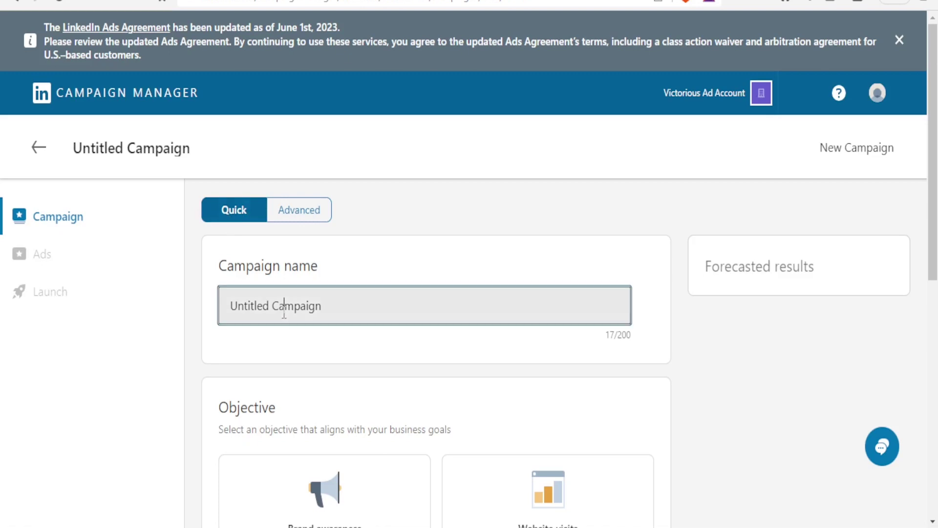
click(337, 308)
drag(322, 307, 215, 320)
text(Victorious )
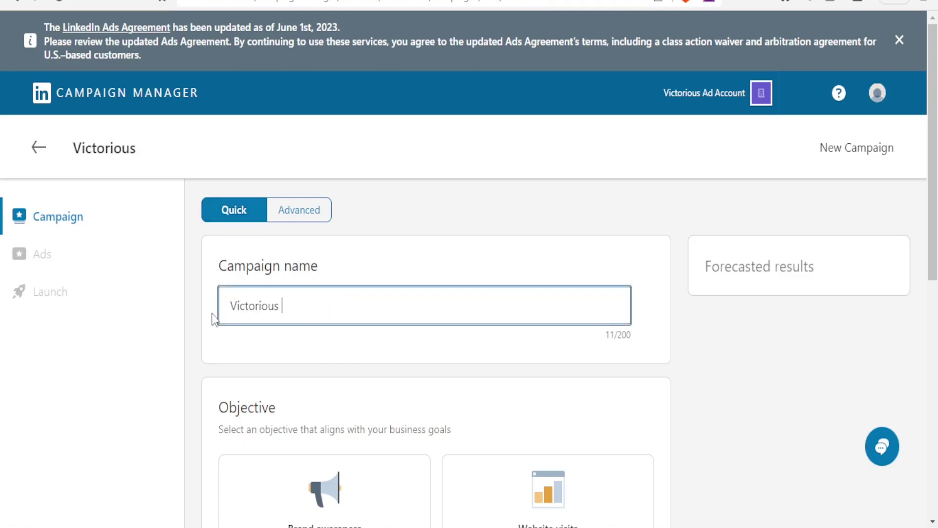
text(F)
text(B)
text(ookshop)
drag(934, 177, 934, 267)
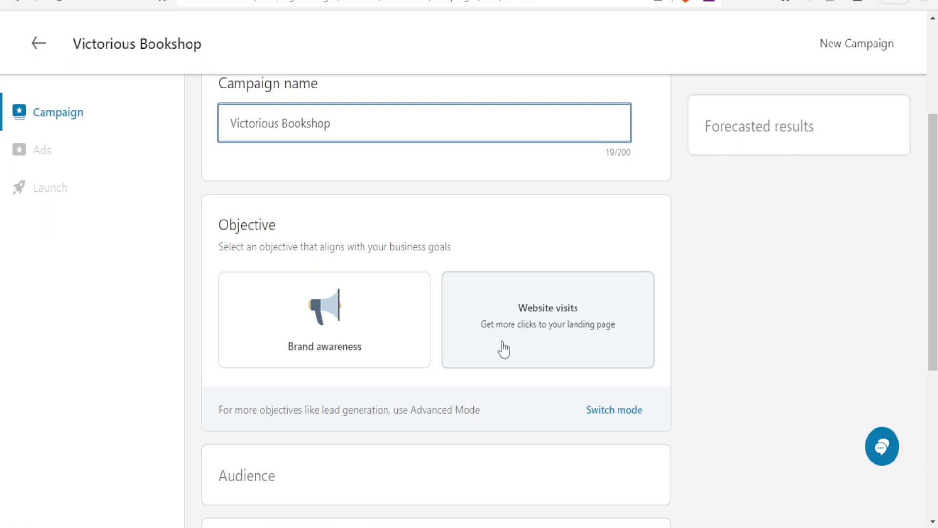
- Pick Brand awareness as the objective and move down to the Audience section
click(349, 334)
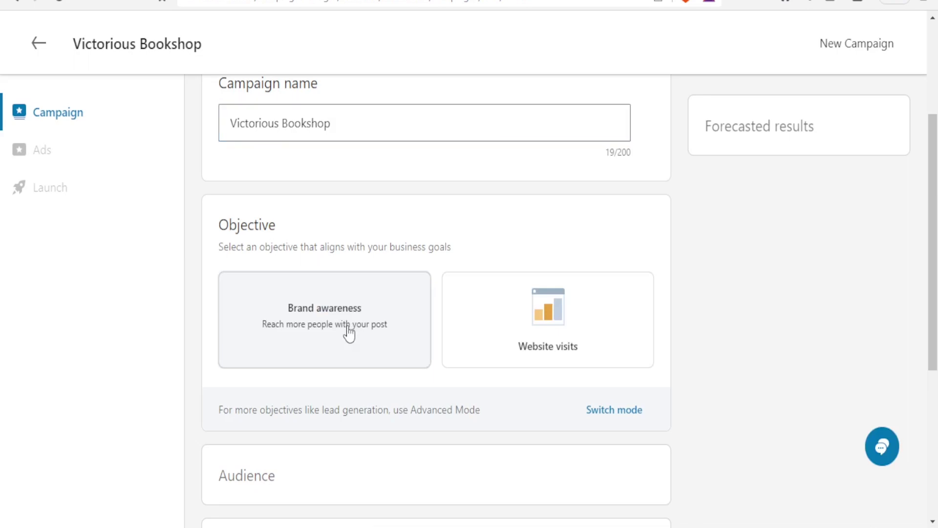
click(349, 334)
scroll(488, 308, down, 2)
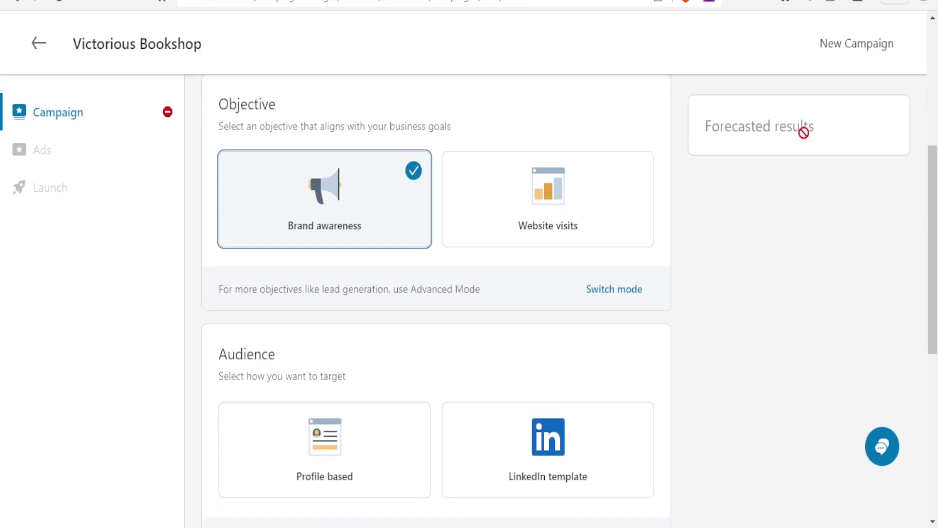
drag(932, 182, 933, 219)
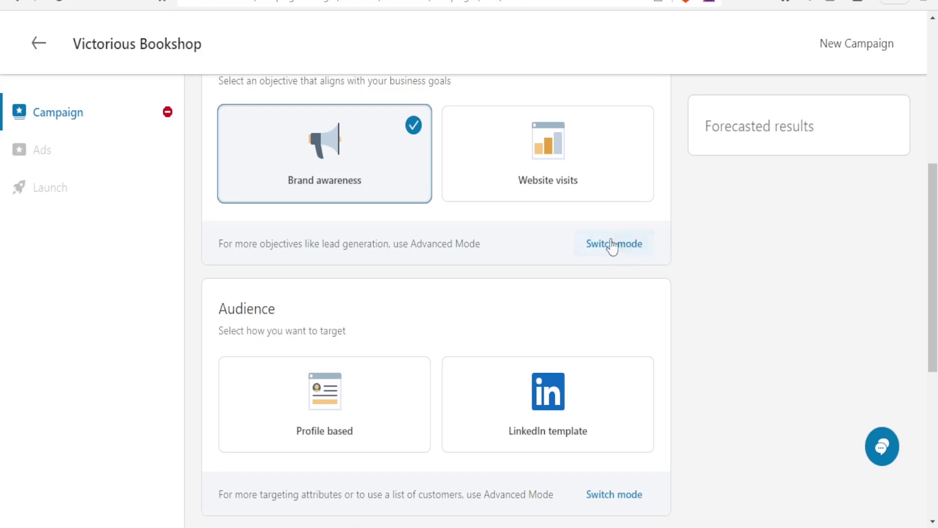
drag(933, 244, 934, 293)
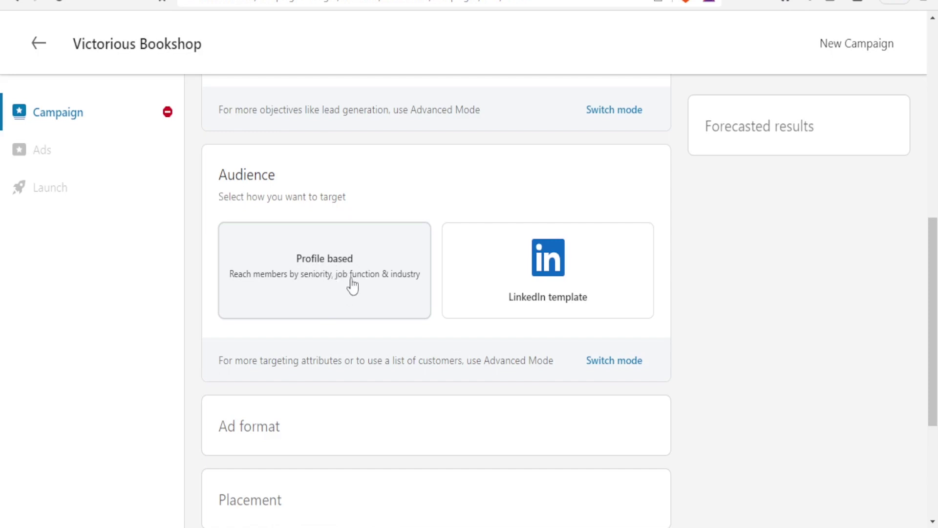
- Use Profile based targeting with United Kingdom as location and English profile language
click(333, 282)
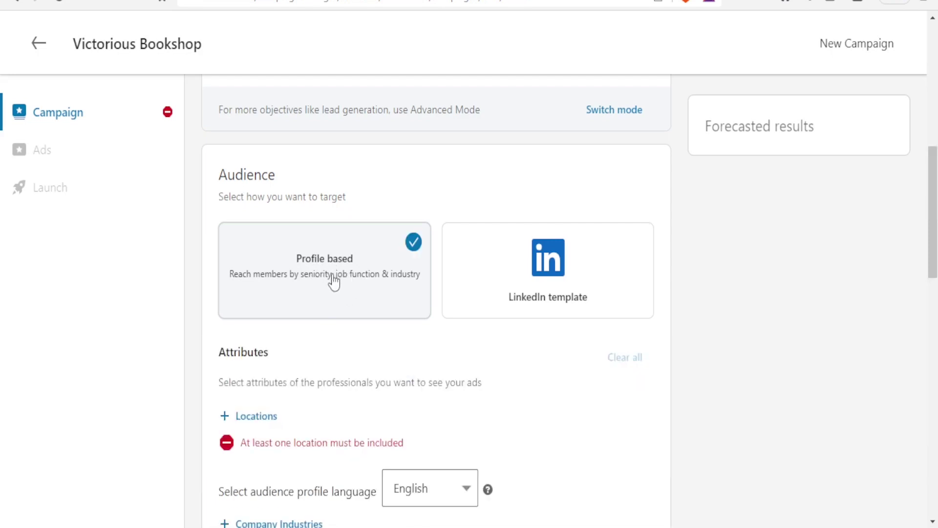
drag(935, 224, 935, 280)
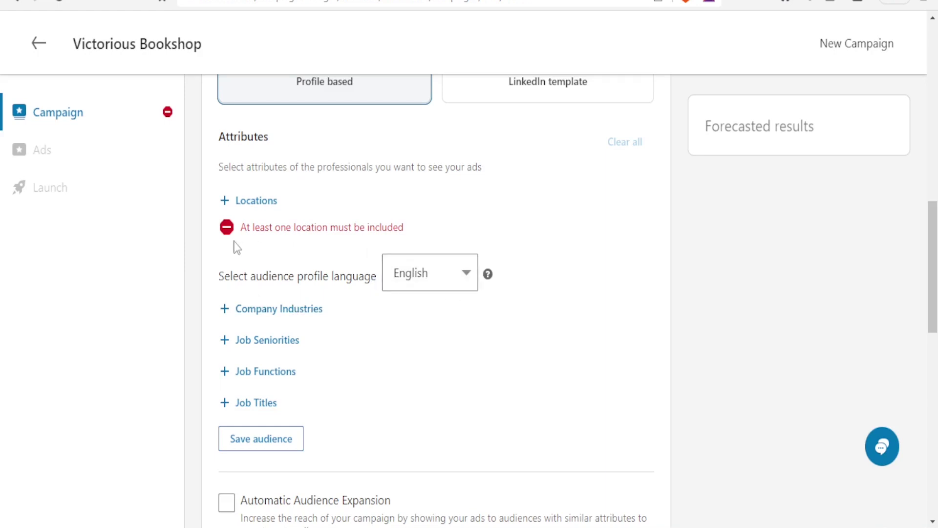
click(245, 202)
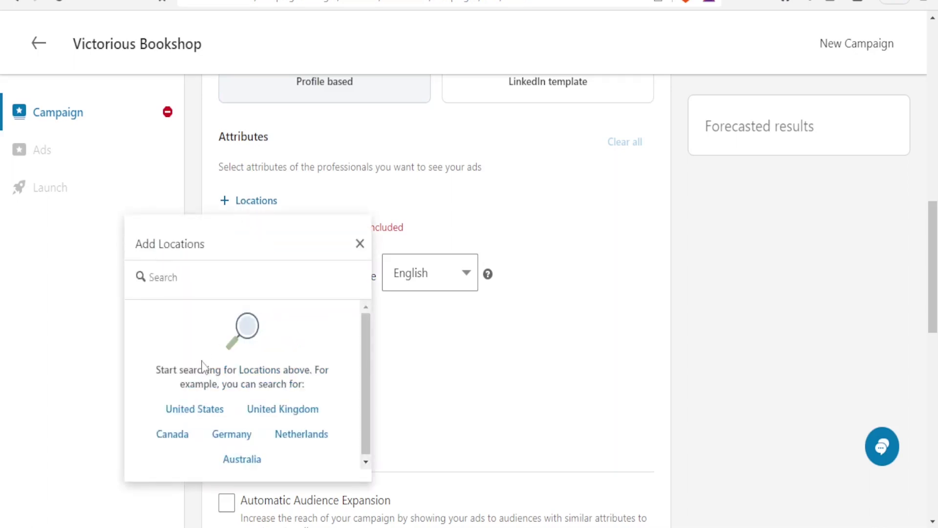
click(274, 412)
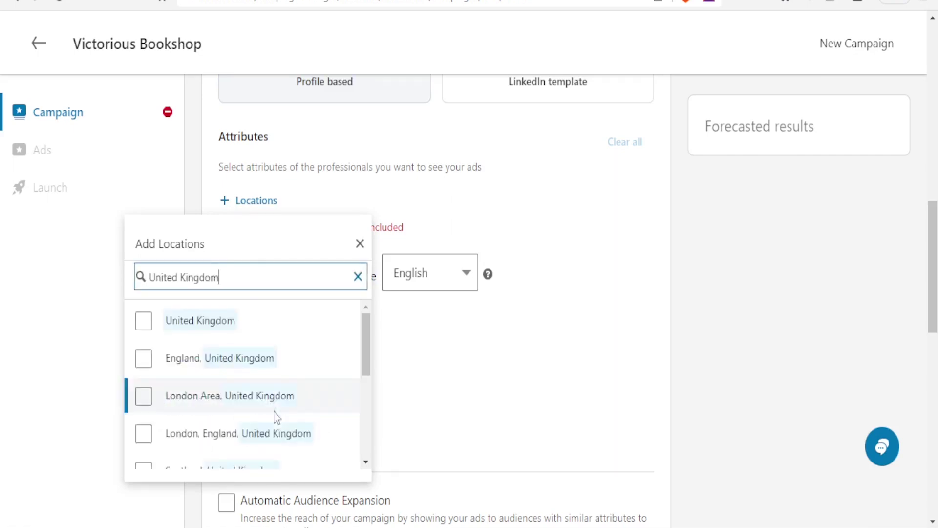
click(145, 322)
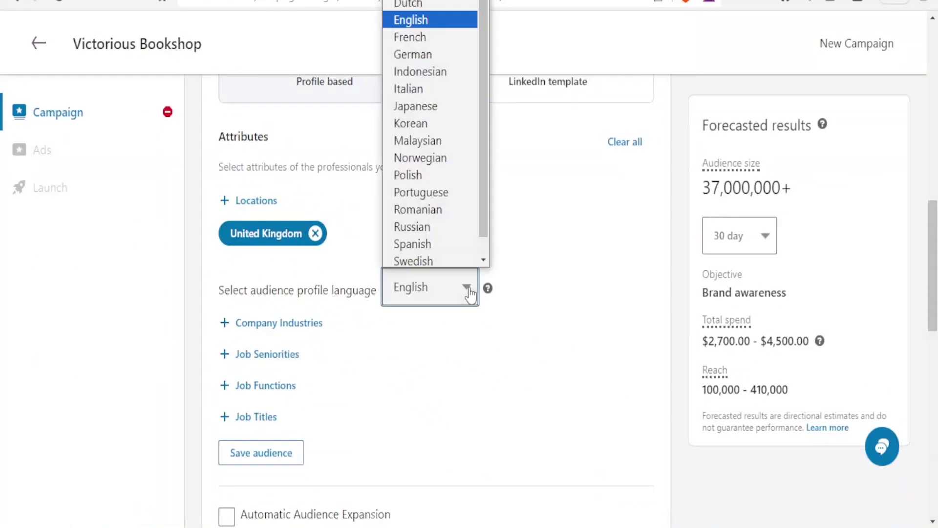
click(429, 27)
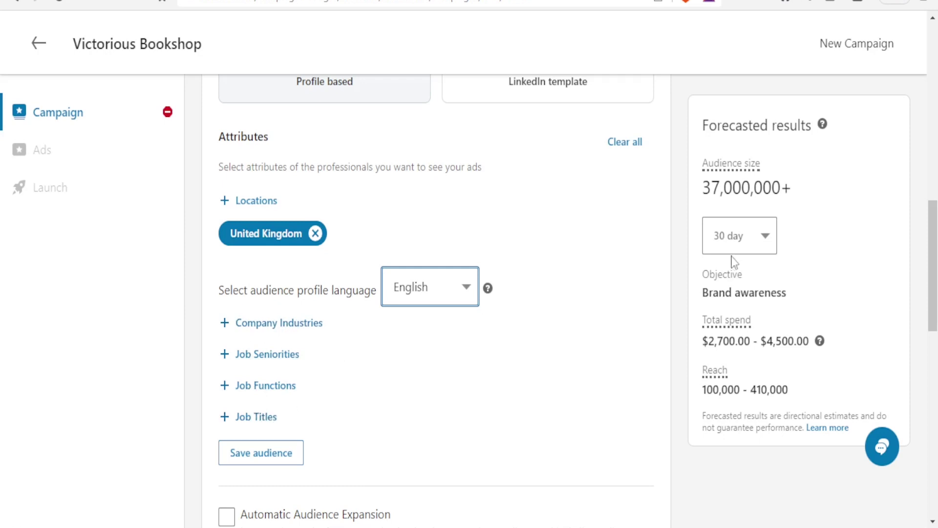
mouse_move(933, 247)
mouse_down()
mouse_move(933, 90)
mouse_move(934, 246)
mouse_up()
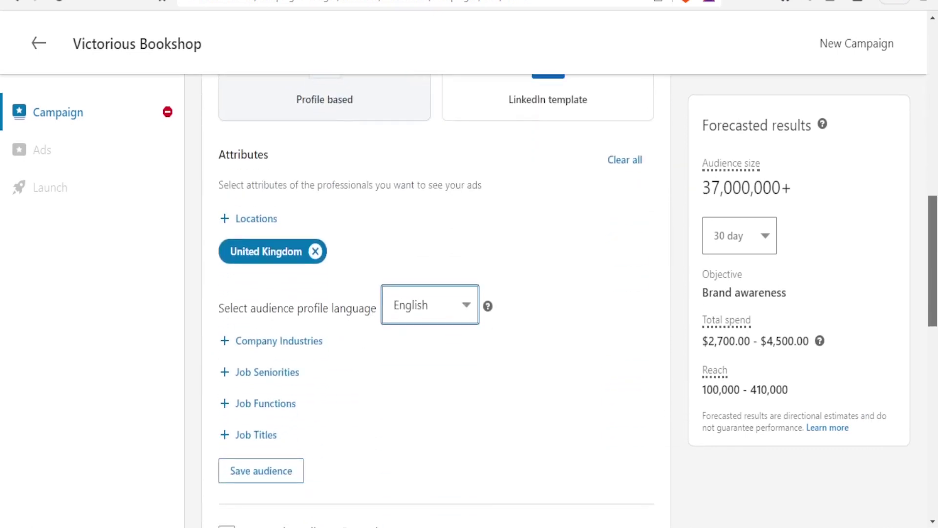
- Search industries for 'edu' and add Higher Education and Primary and Secondary Education
click(263, 345)
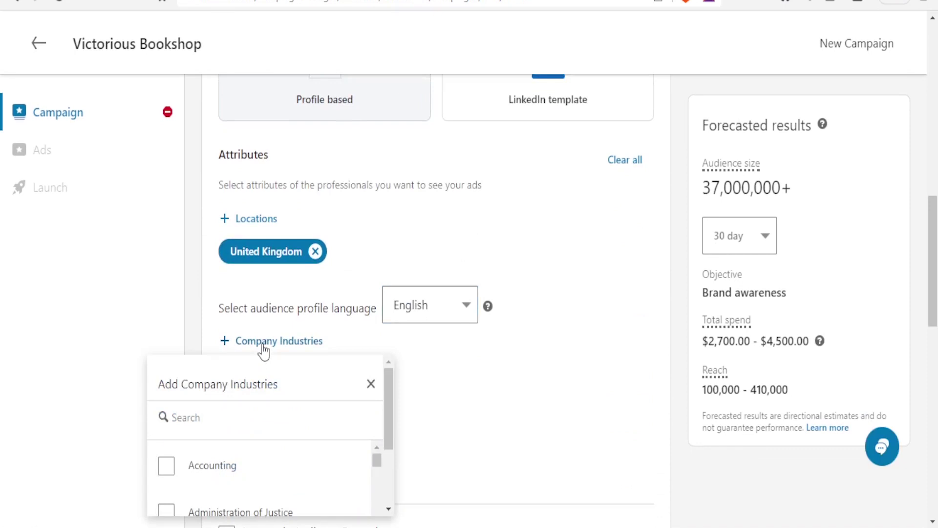
drag(385, 386, 386, 412)
scroll(376, 410, down, 5)
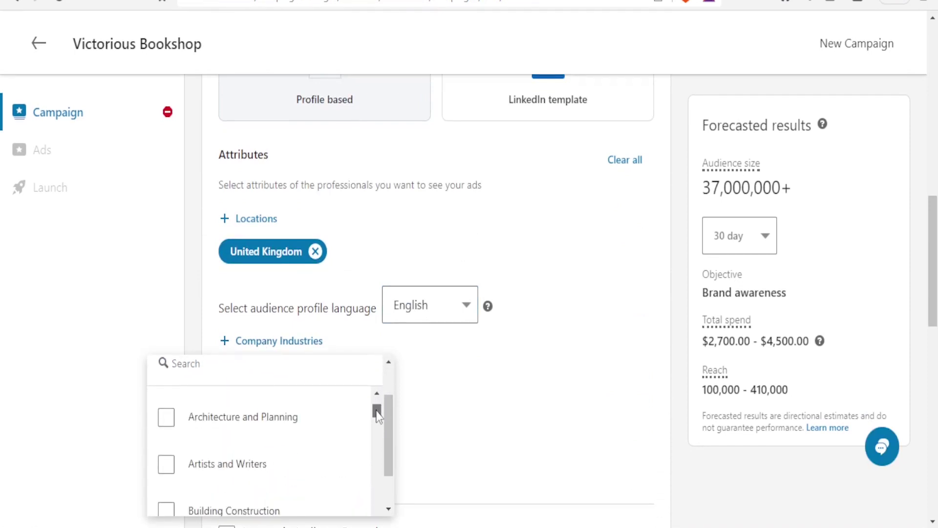
scroll(376, 414, up, 5)
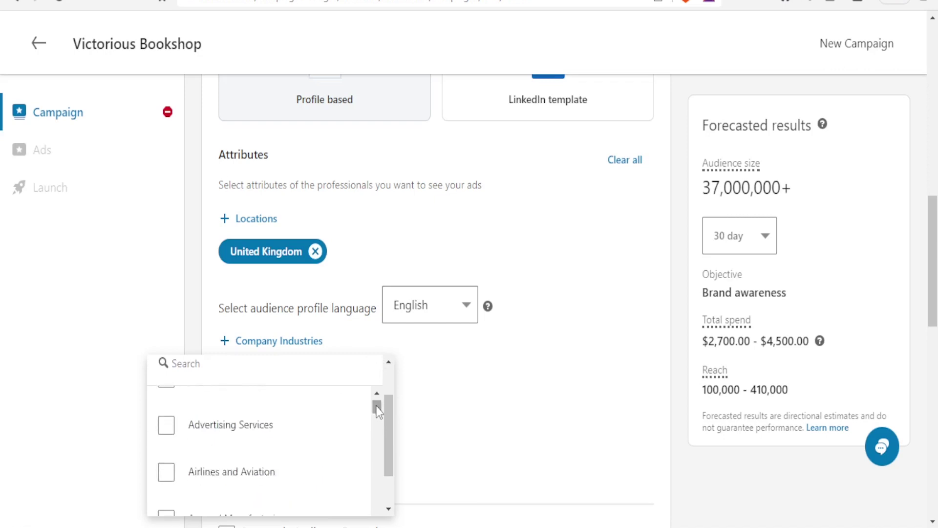
click(235, 369)
text(edu)
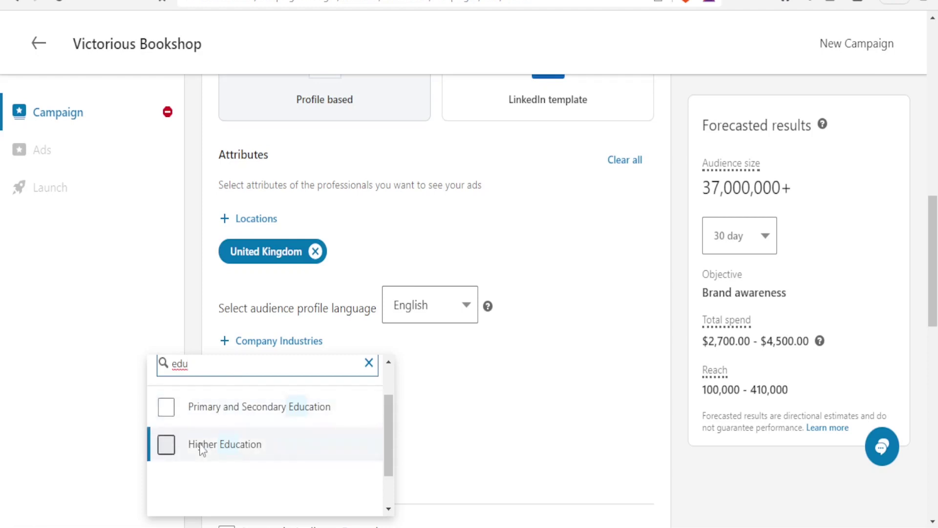
click(166, 446)
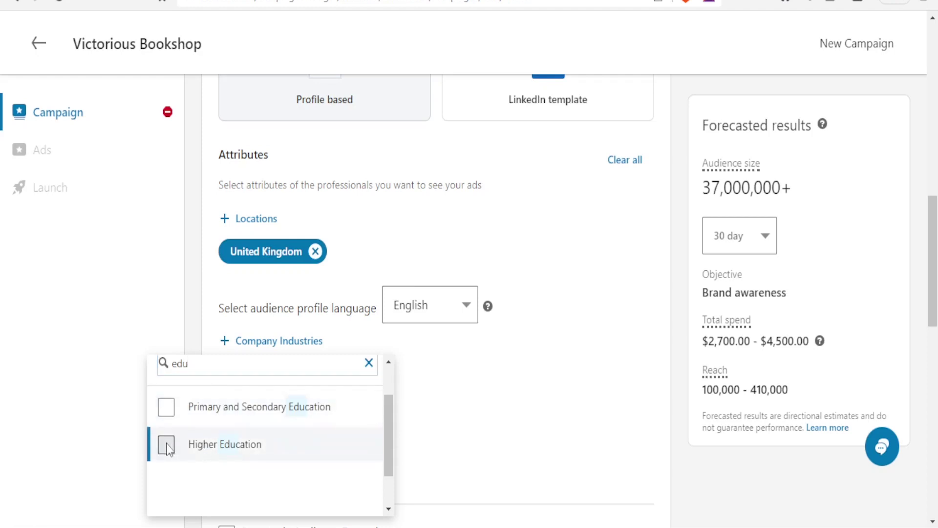
click(166, 408)
- Add Training and Entry as target job seniorities
click(498, 462)
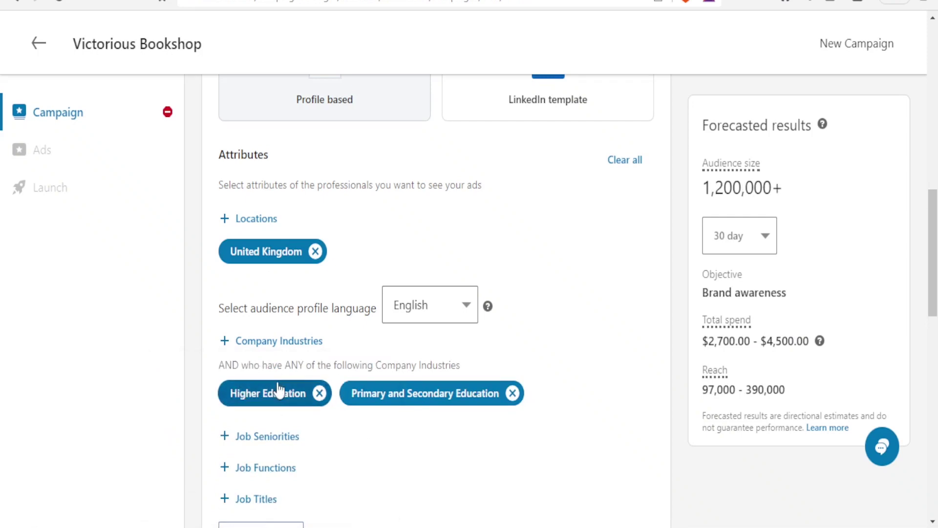
click(258, 442)
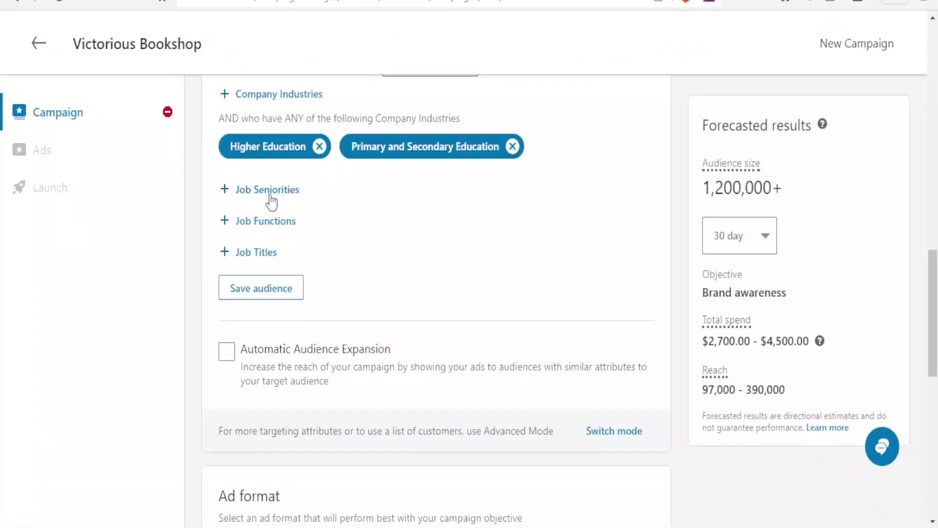
click(270, 193)
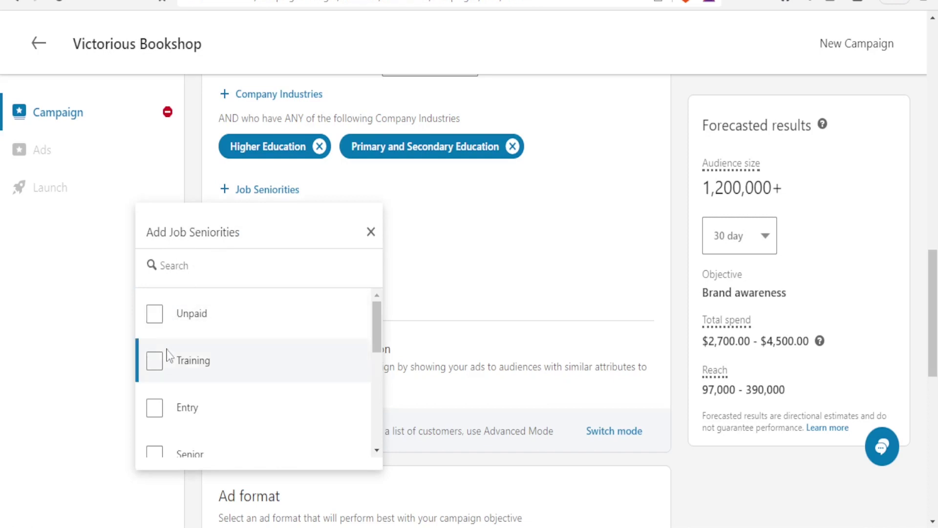
mouse_move(376, 323)
mouse_down()
mouse_move(377, 427)
mouse_move(377, 313)
mouse_up()
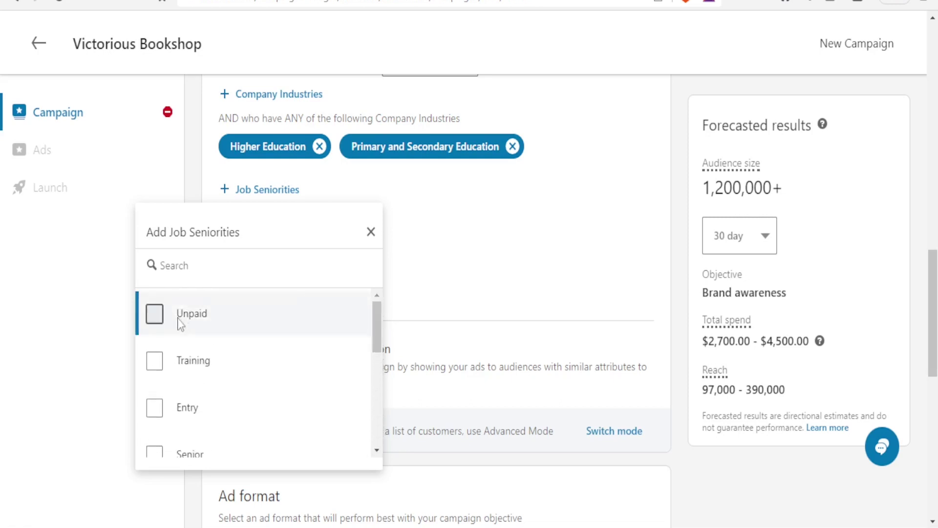
click(155, 362)
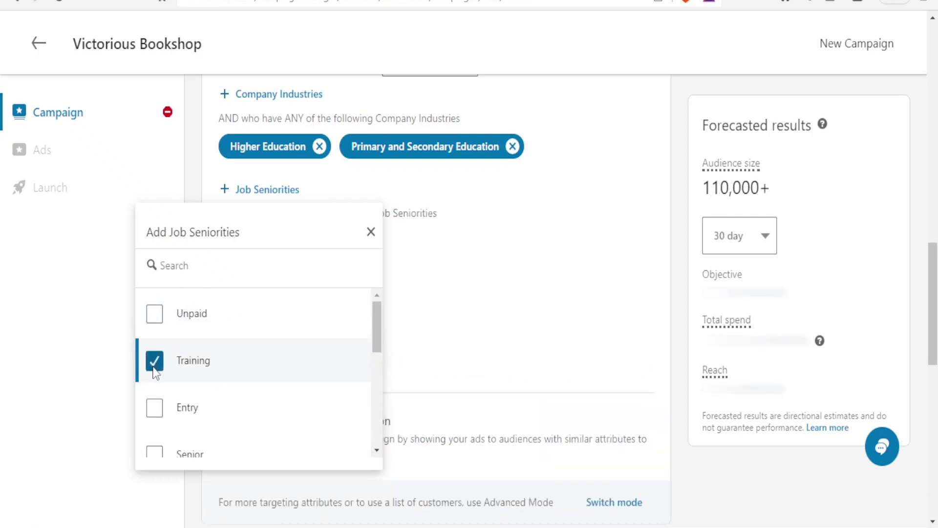
click(158, 409)
click(642, 296)
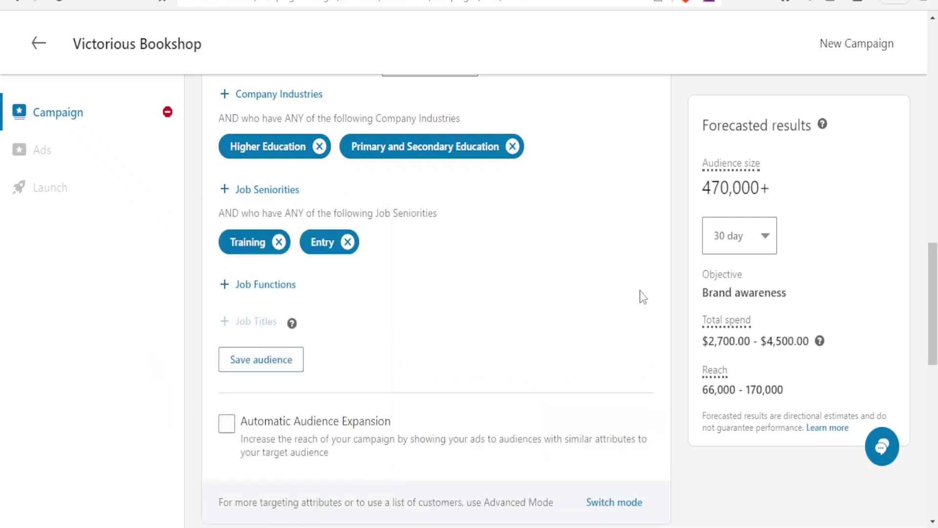
click(246, 287)
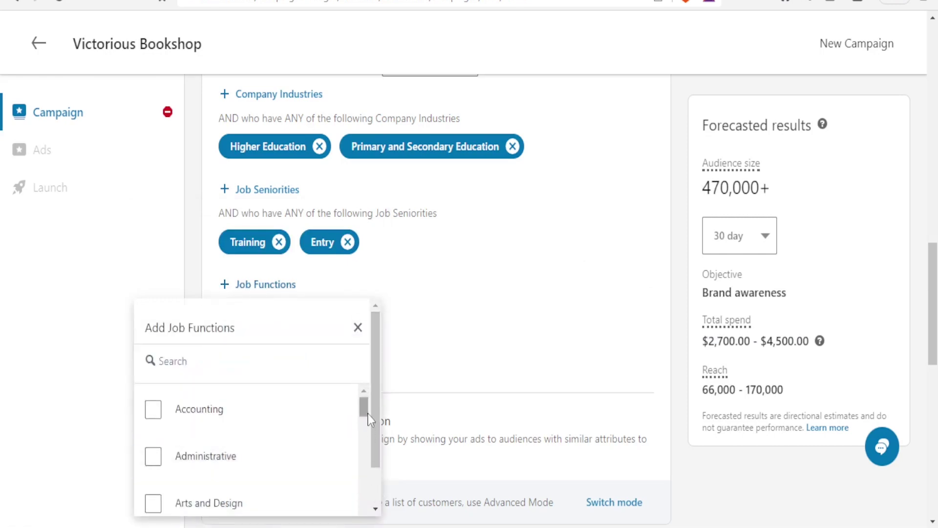
- Tick Education under Job Functions and scroll down to the Save audience button
drag(368, 415, 365, 446)
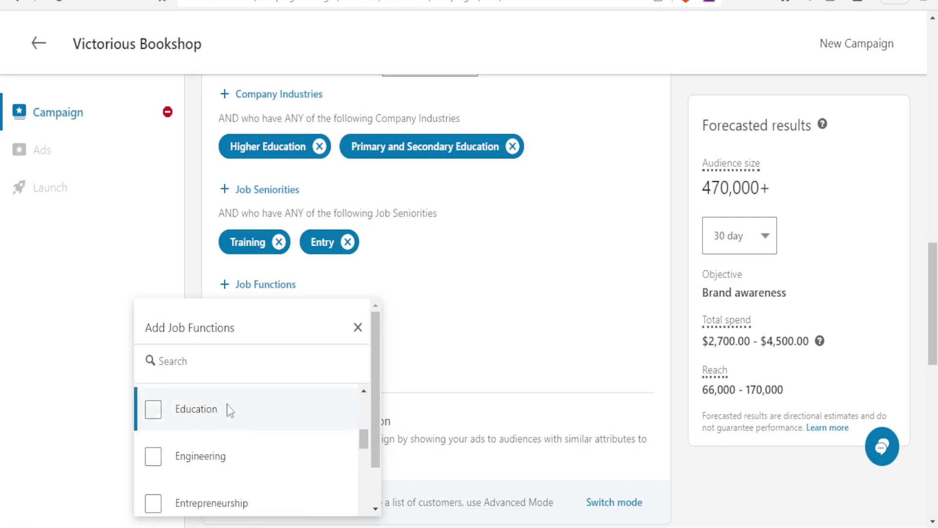
click(155, 413)
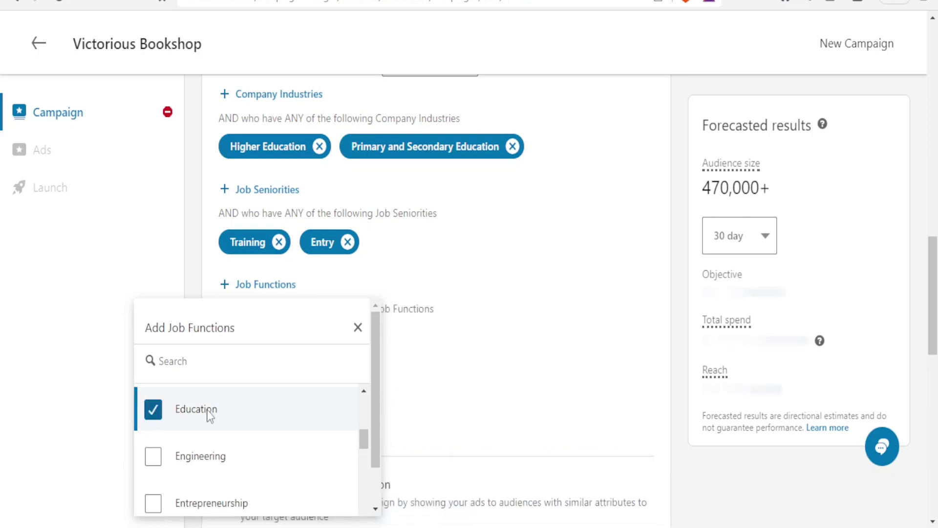
click(561, 349)
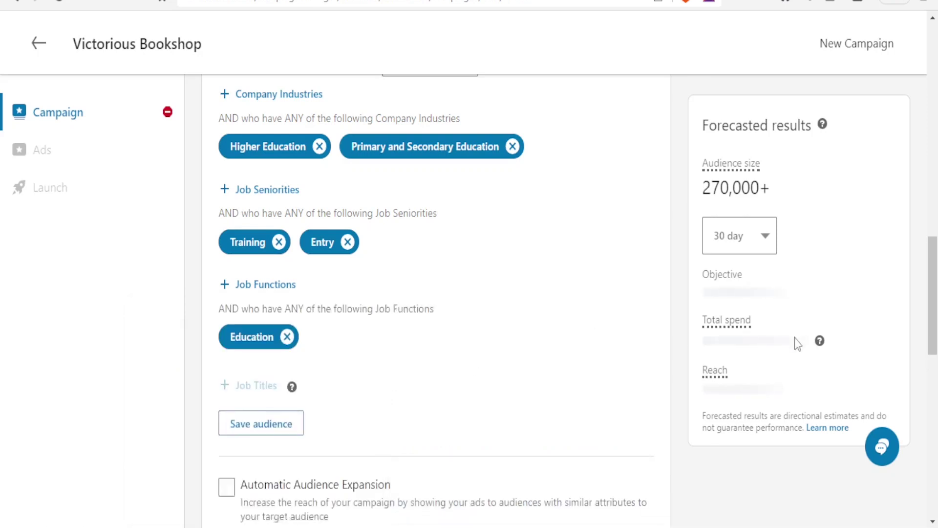
drag(931, 282, 934, 323)
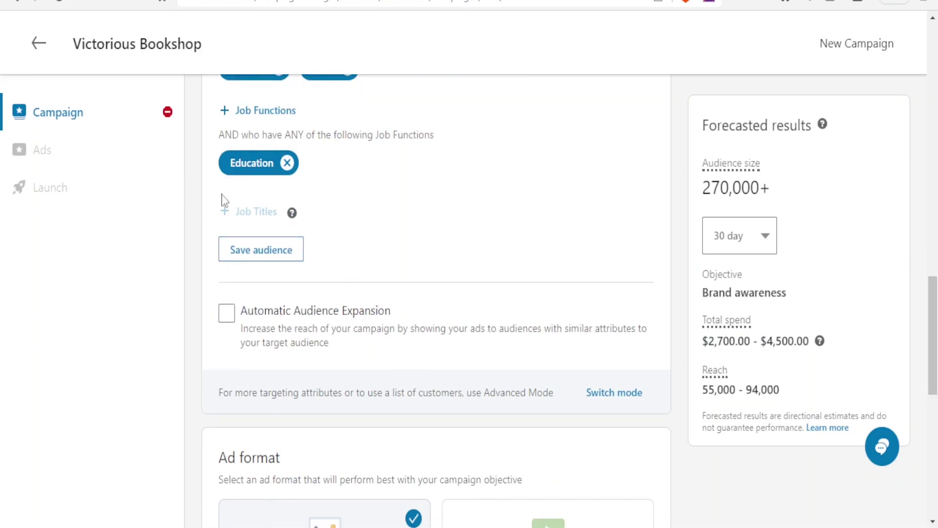
- Save the education-focused targeting as a reusable audience named 'Book Readers'
click(250, 257)
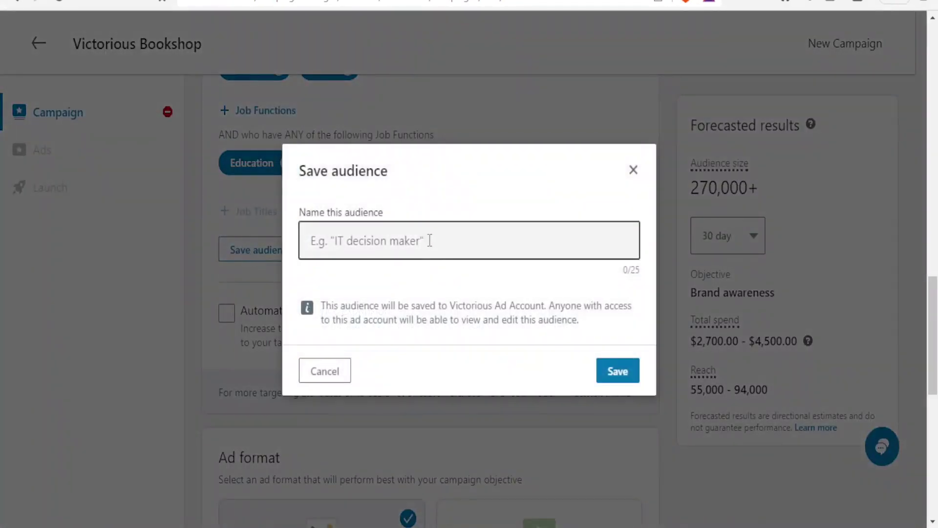
click(430, 240)
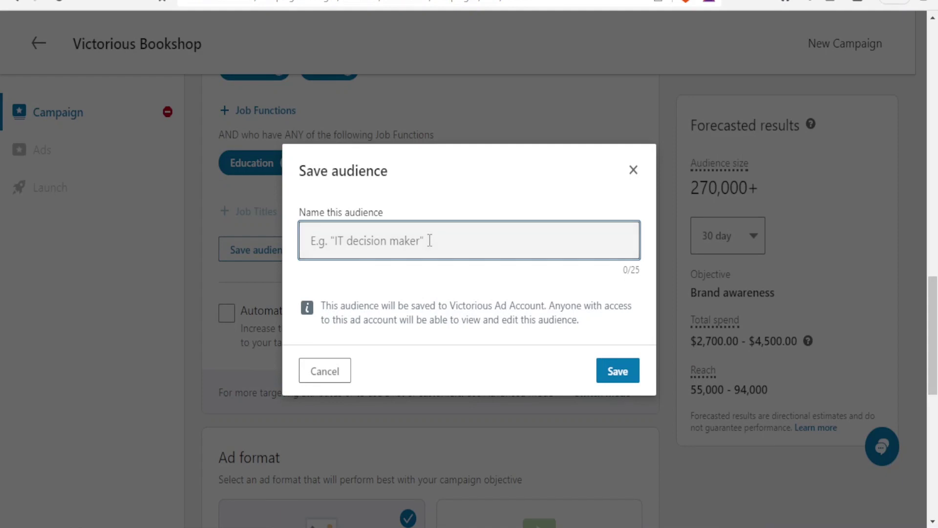
text(Book Readers)
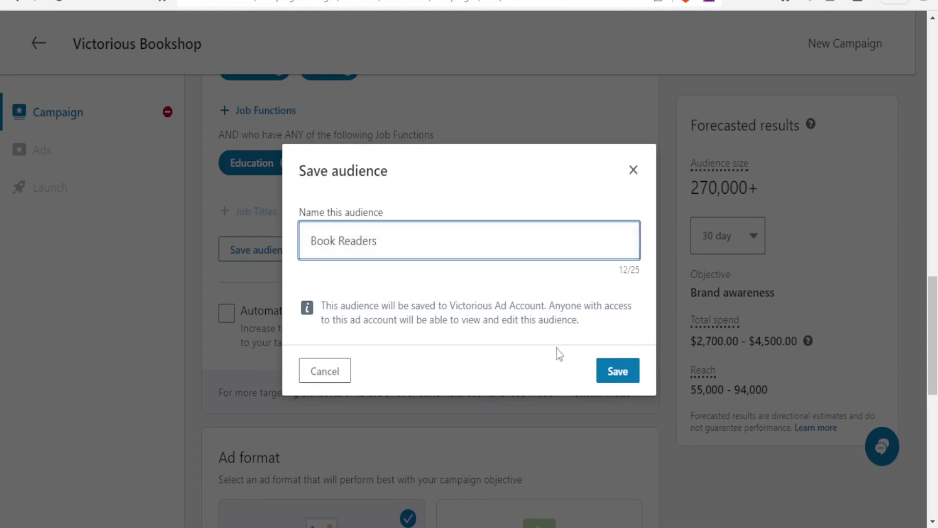
click(631, 376)
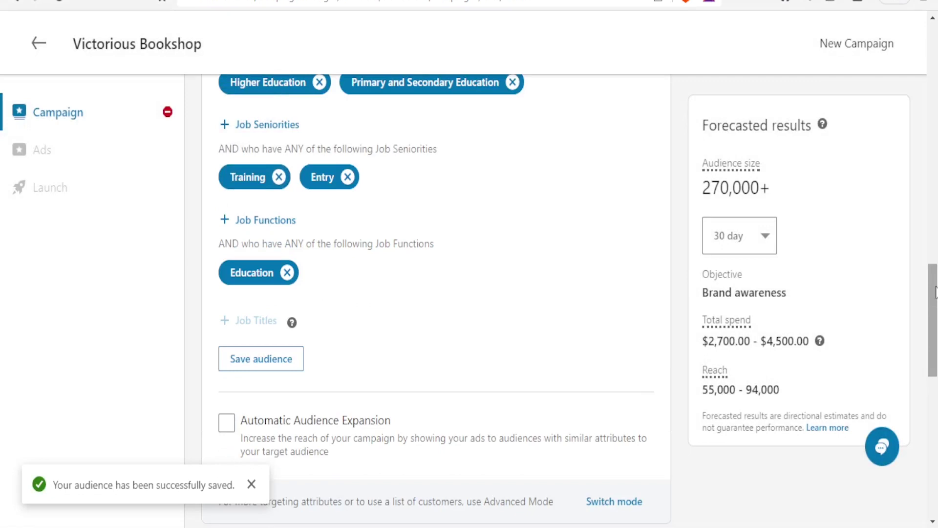
scroll(934, 291, down, 2)
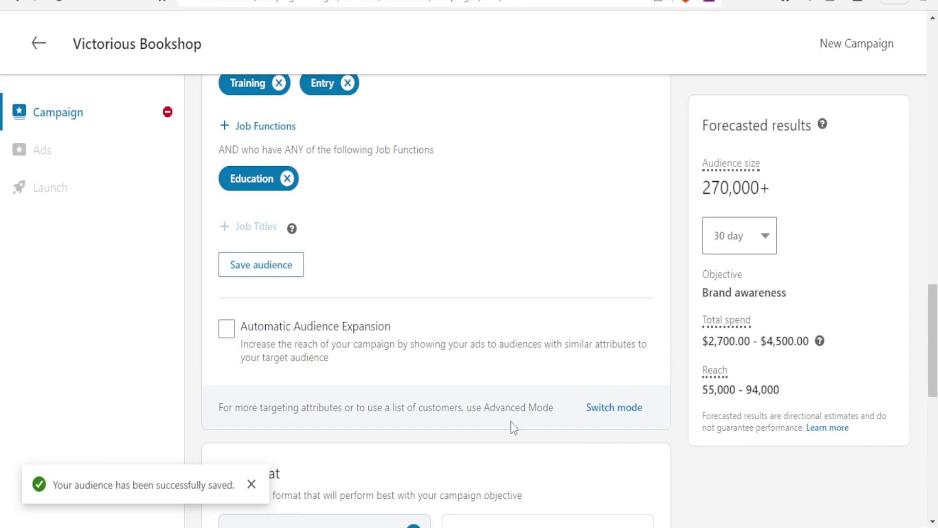
- Scroll down the form and dismiss the audience-saved confirmation toast
drag(933, 335, 935, 397)
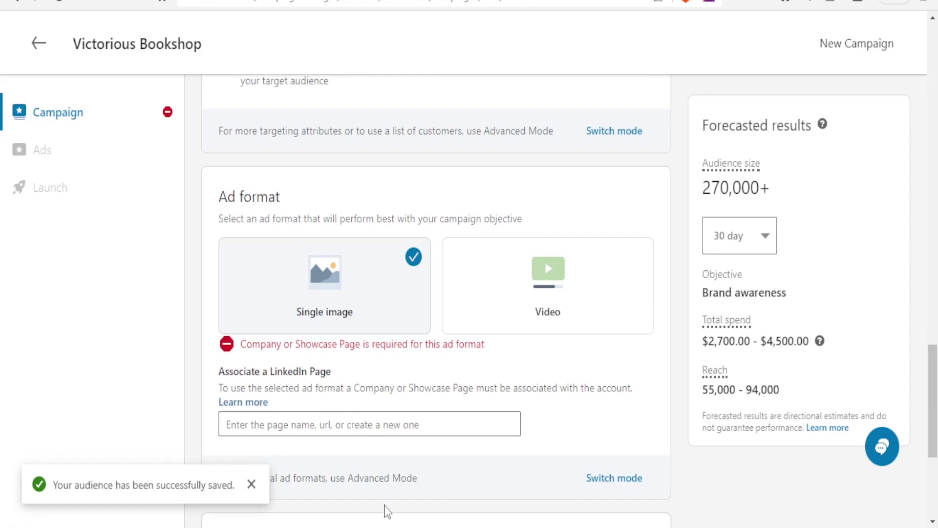
click(251, 485)
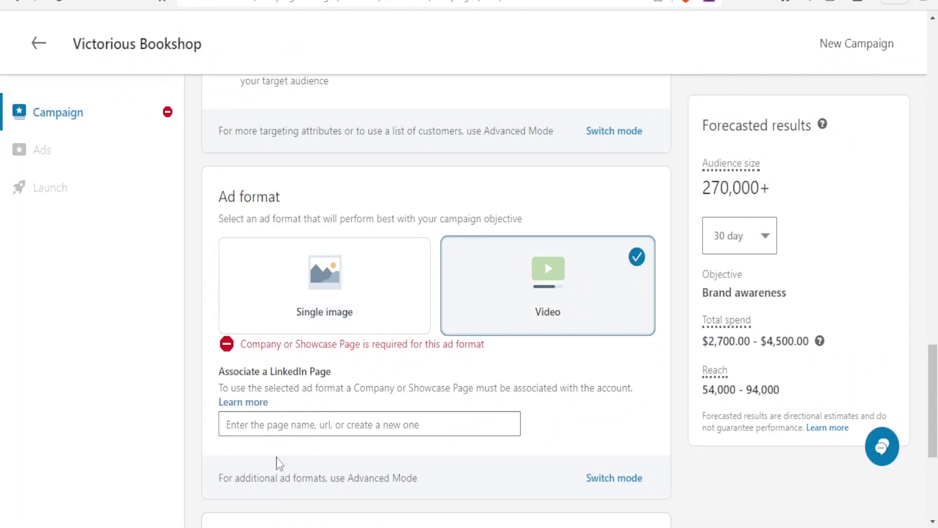
- Switch the campaign setup to Advanced mode and dismiss the Reach Optimization tip
click(600, 478)
click(489, 404)
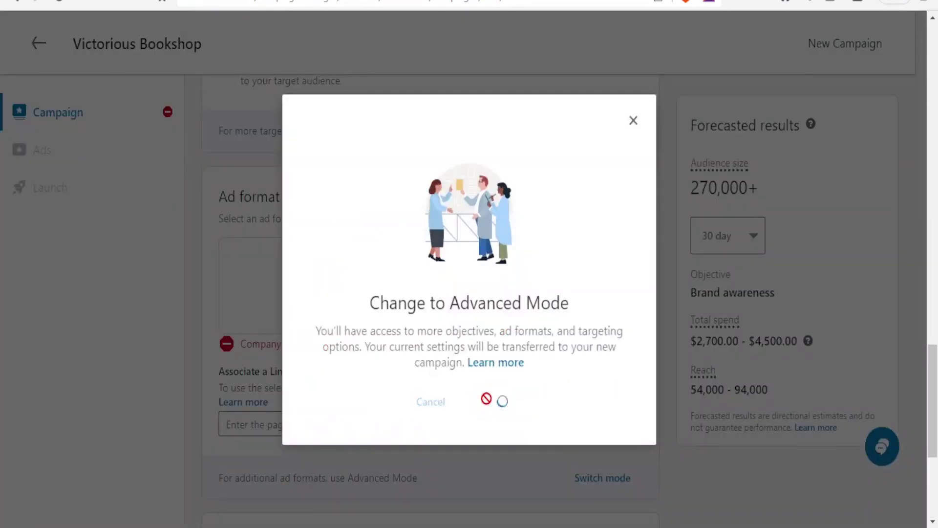
drag(933, 95, 933, 58)
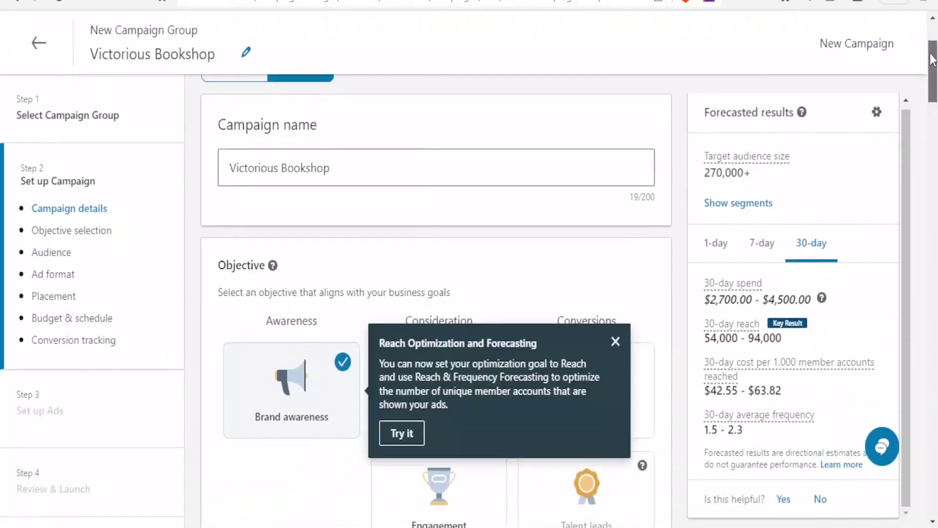
click(615, 341)
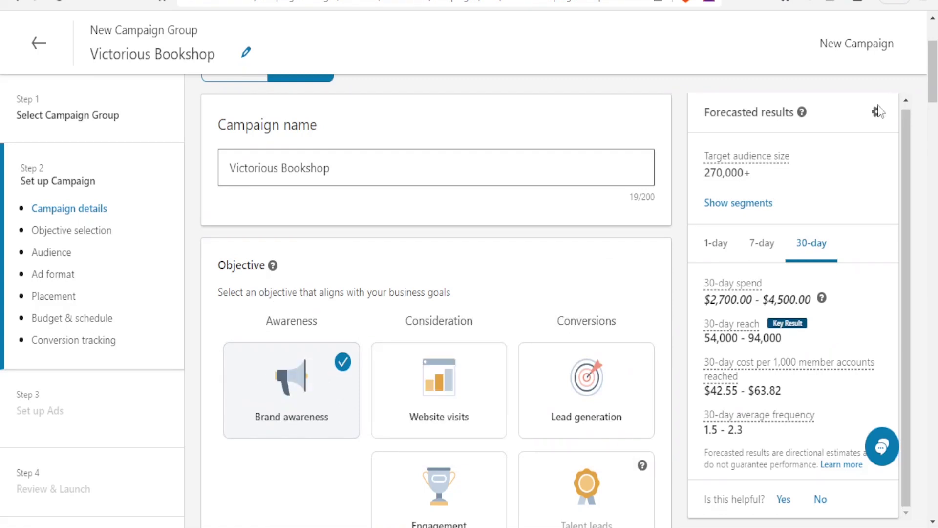
drag(933, 93, 933, 119)
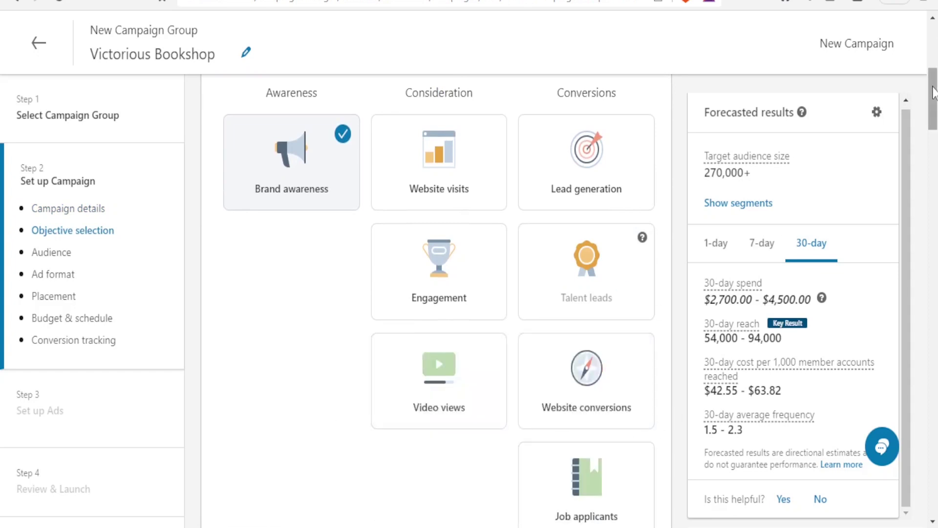
drag(933, 92, 935, 230)
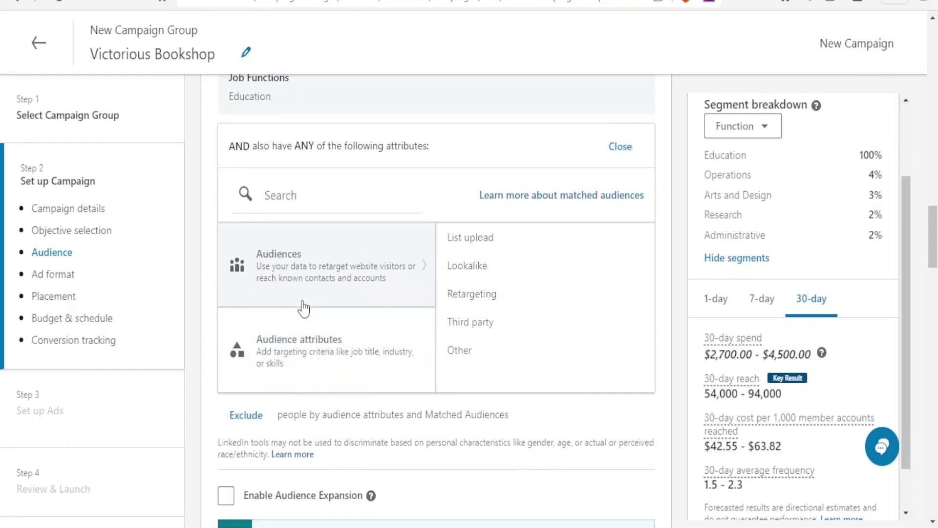
- Expand Audience attributes to show the Job Experience targeting options
click(321, 356)
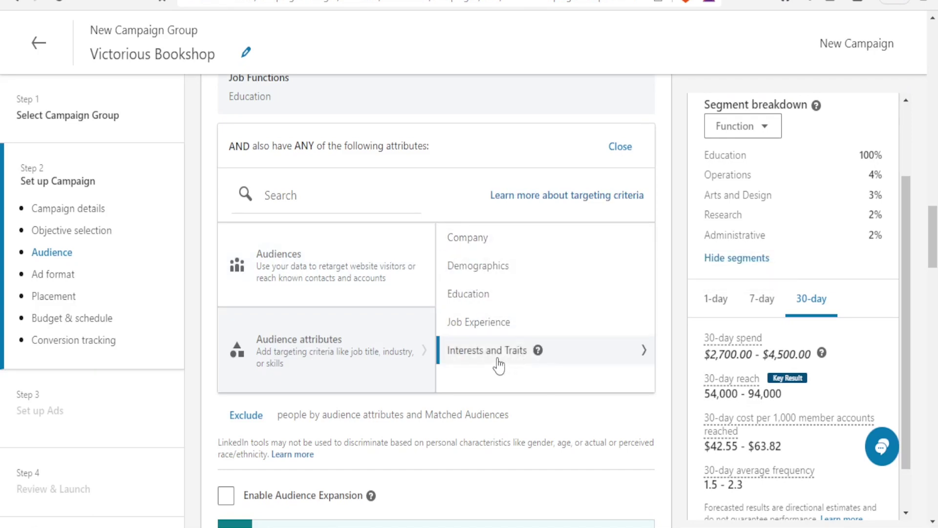
mouse_move(519, 321)
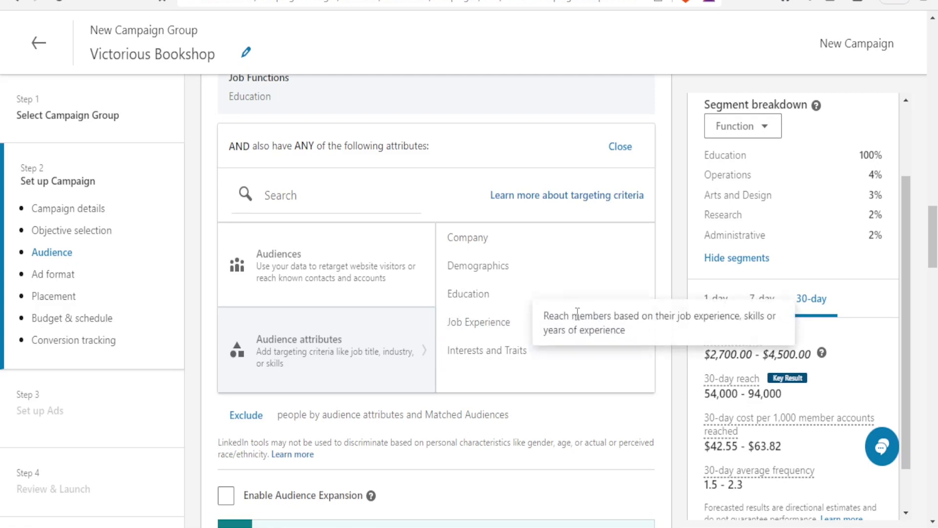
click(466, 331)
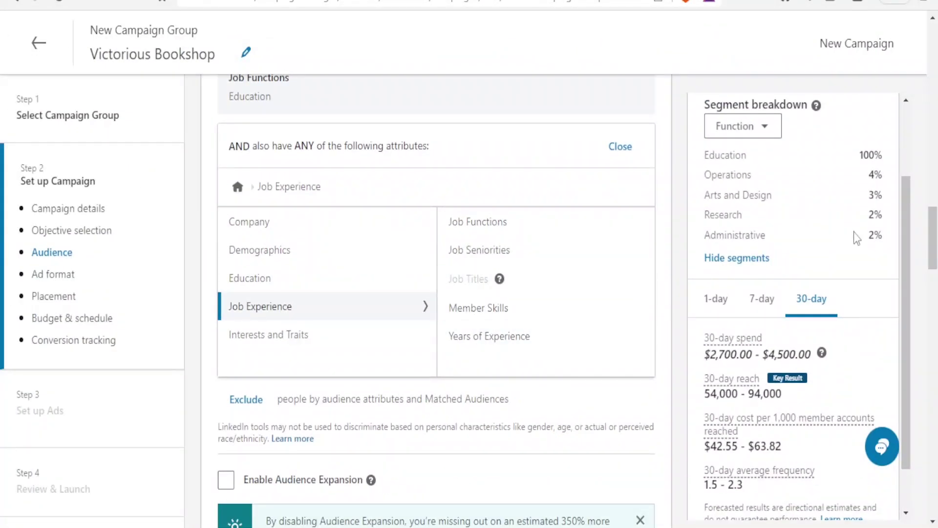
drag(934, 233, 935, 300)
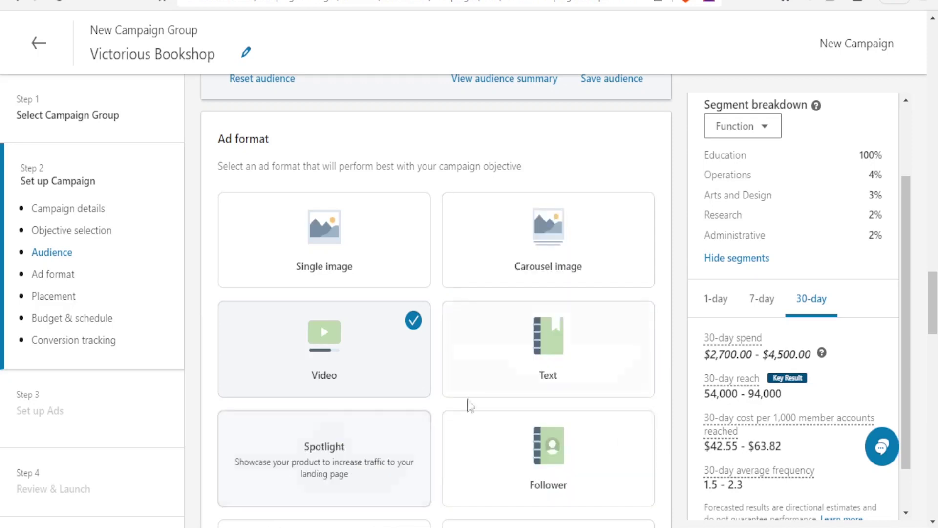
- Pick Carousel image as the ad format, replacing Video
scroll(782, 318, down, 1)
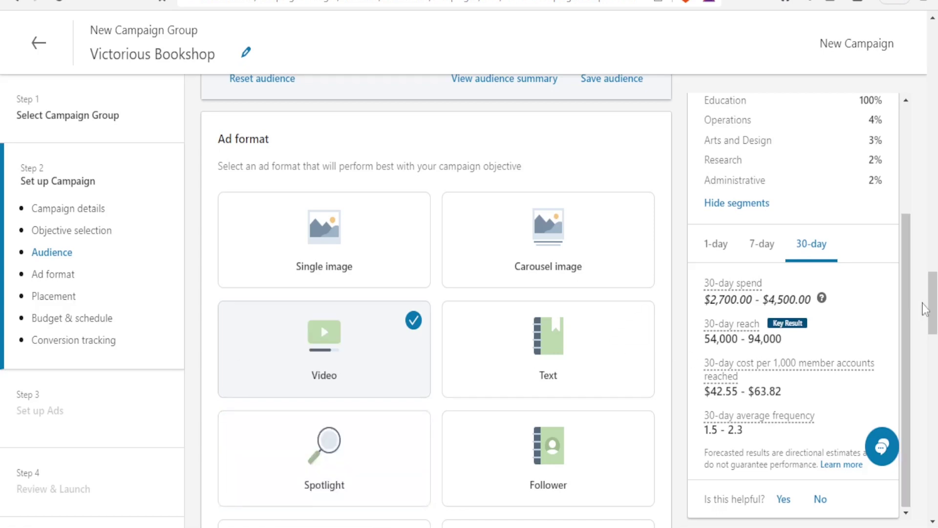
mouse_move(934, 315)
mouse_down()
mouse_move(935, 349)
mouse_move(935, 323)
mouse_up()
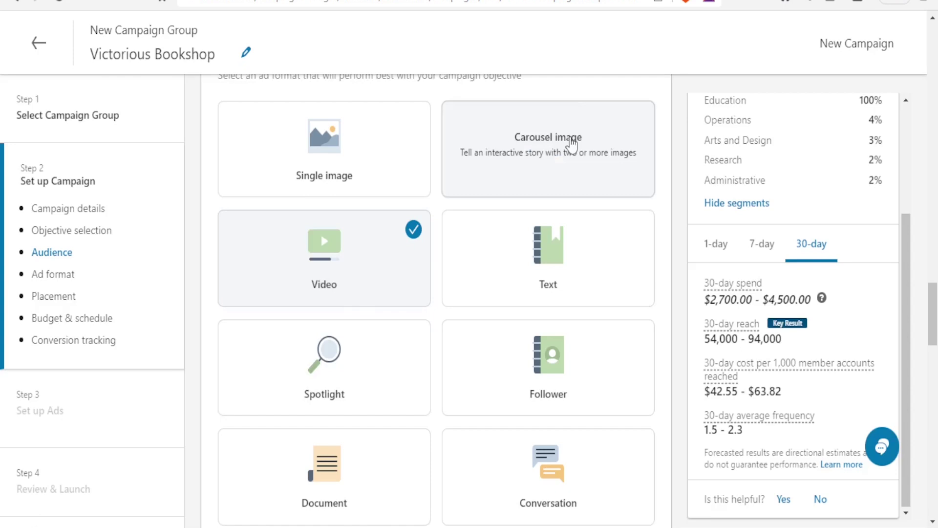
click(570, 146)
scroll(611, 188, down, 2)
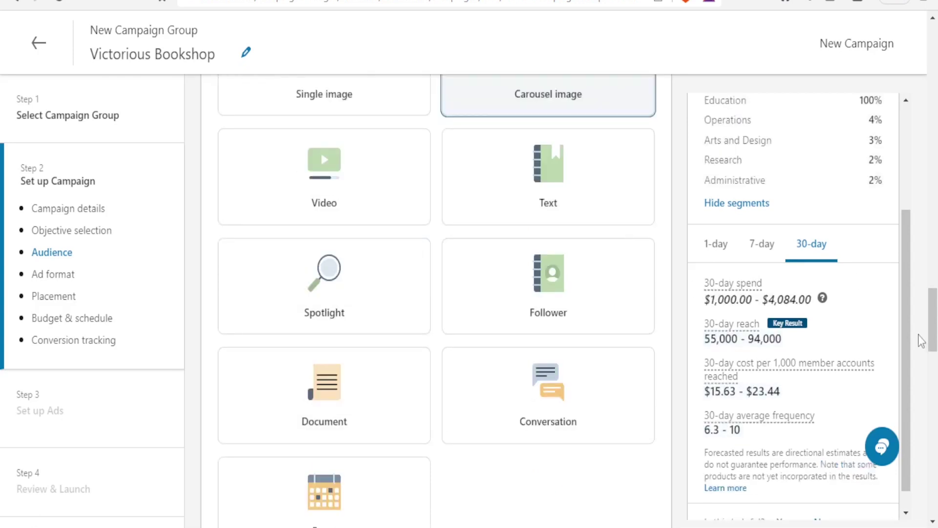
scroll(903, 301, up, 1)
scroll(903, 301, up, 1)
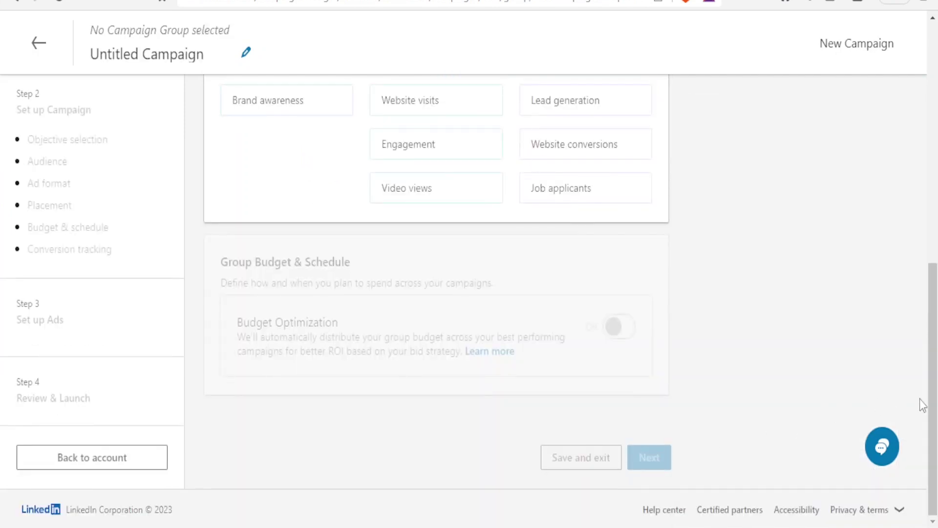
scroll(922, 405, up, 10)
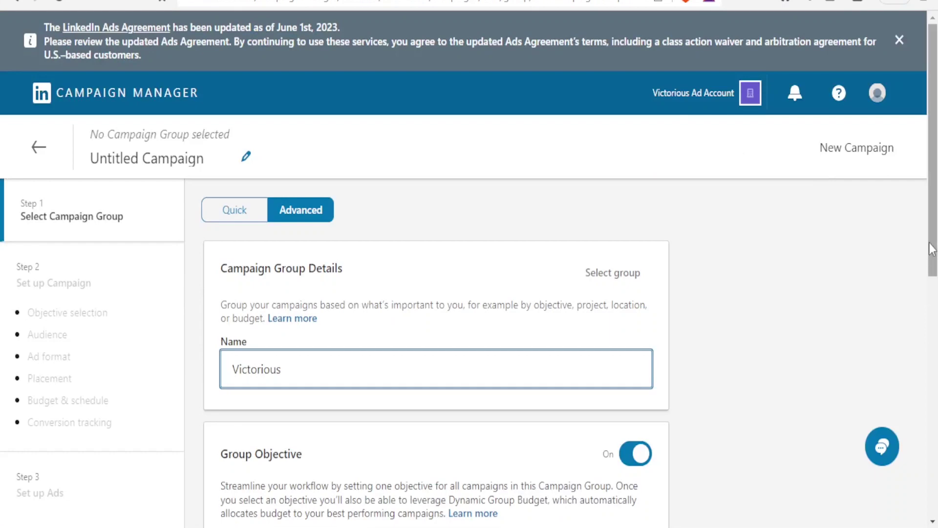
scroll(932, 247, down, 10)
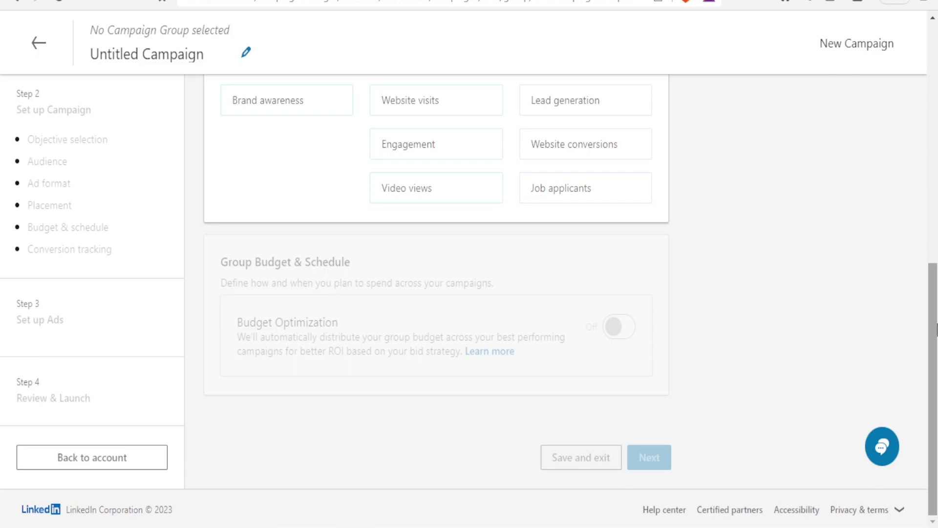
scroll(692, 342, up, 1)
scroll(692, 481, down, 1)
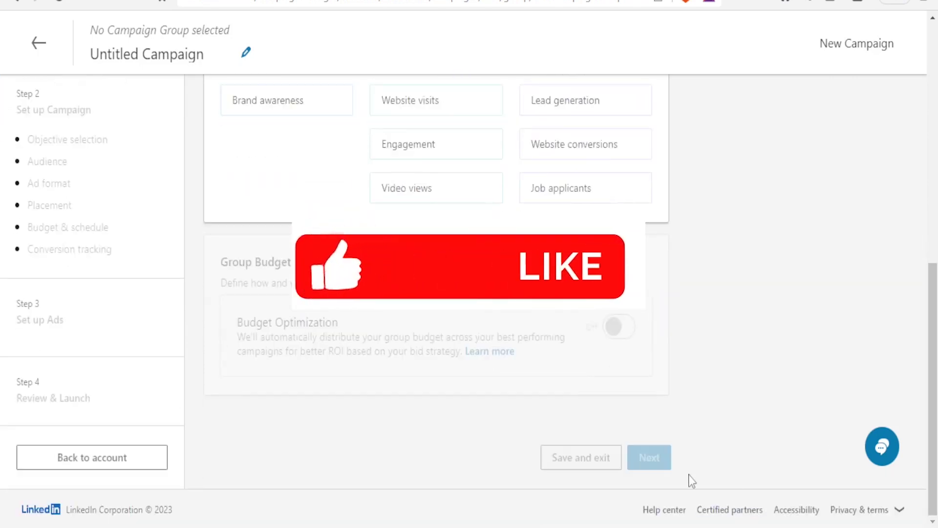